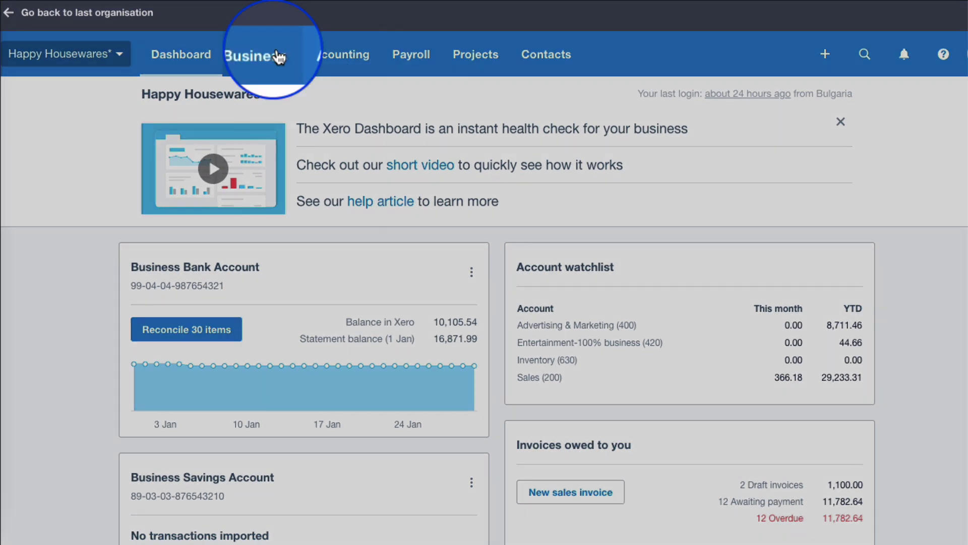
Go to the bills awaiting payment to reach EU Supplier's bill EU456 for 90.00.
{"action": "left_click", "coordinate": [285, 54]}
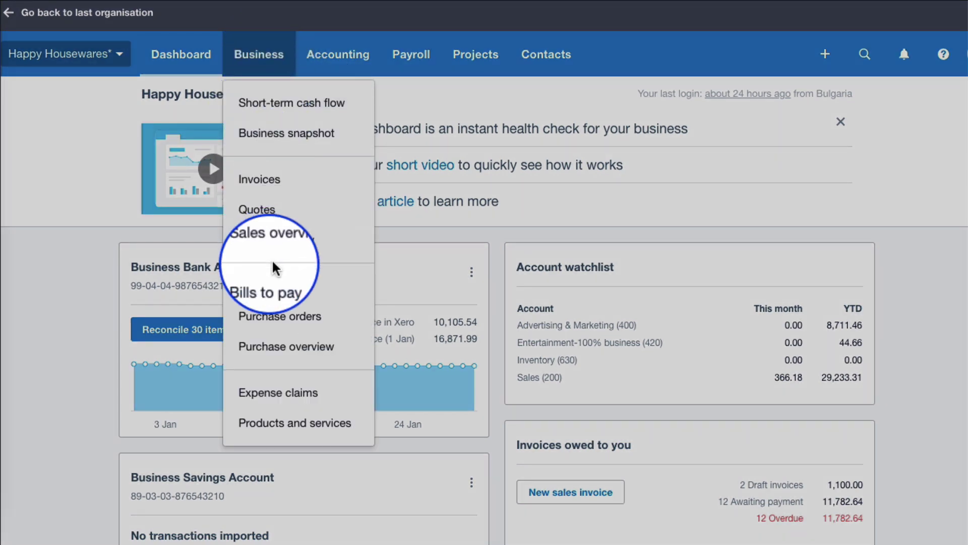
{"action": "left_click", "coordinate": [275, 286]}
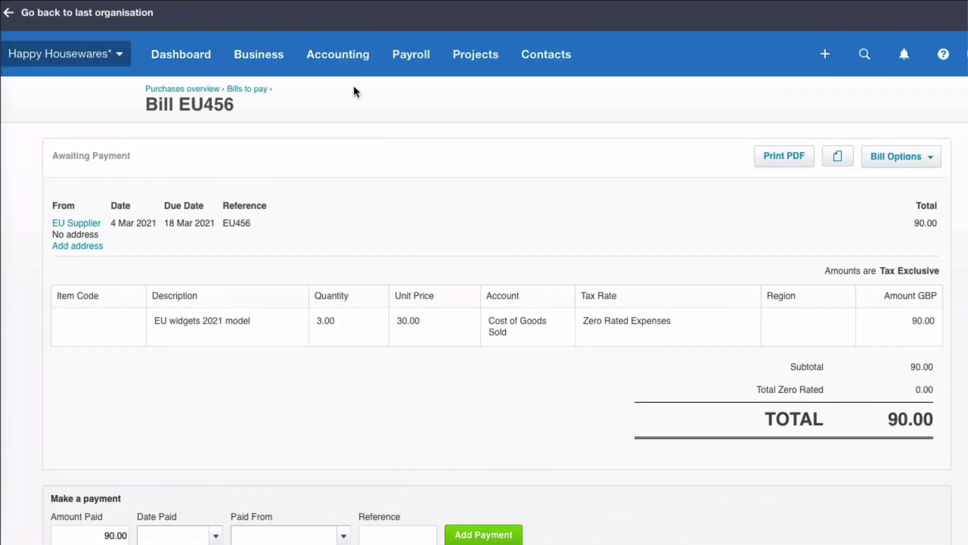
Create a VAT return with start date 01 March 2021 and end date 31 March 2021.
{"action": "left_click", "coordinate": [335, 54]}
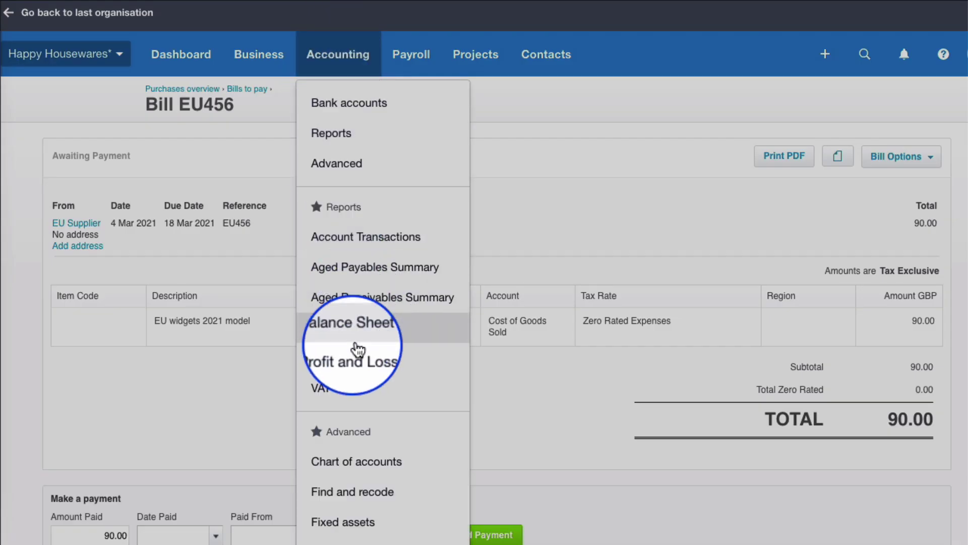
{"action": "left_click", "coordinate": [348, 387]}
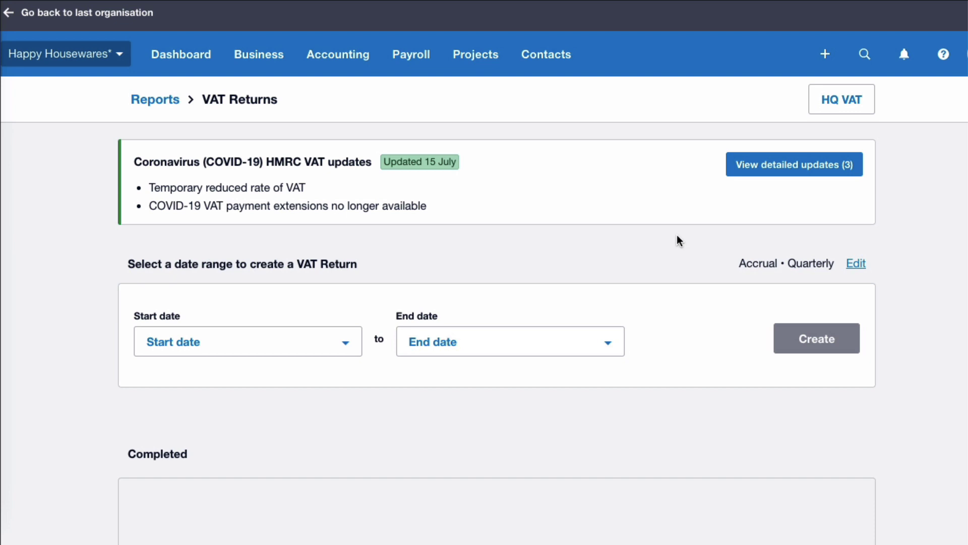
{"action": "left_click", "coordinate": [347, 342]}
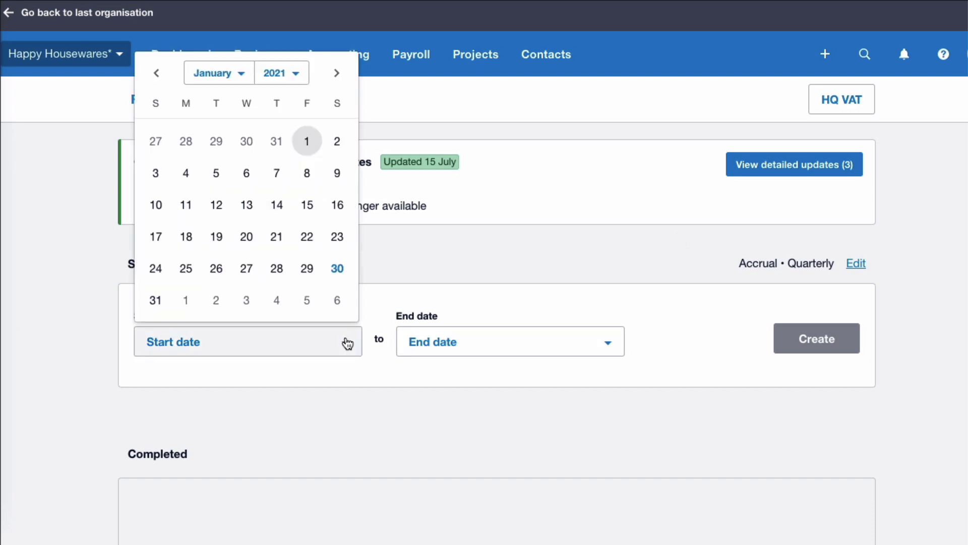
{"action": "left_click", "coordinate": [336, 74]}
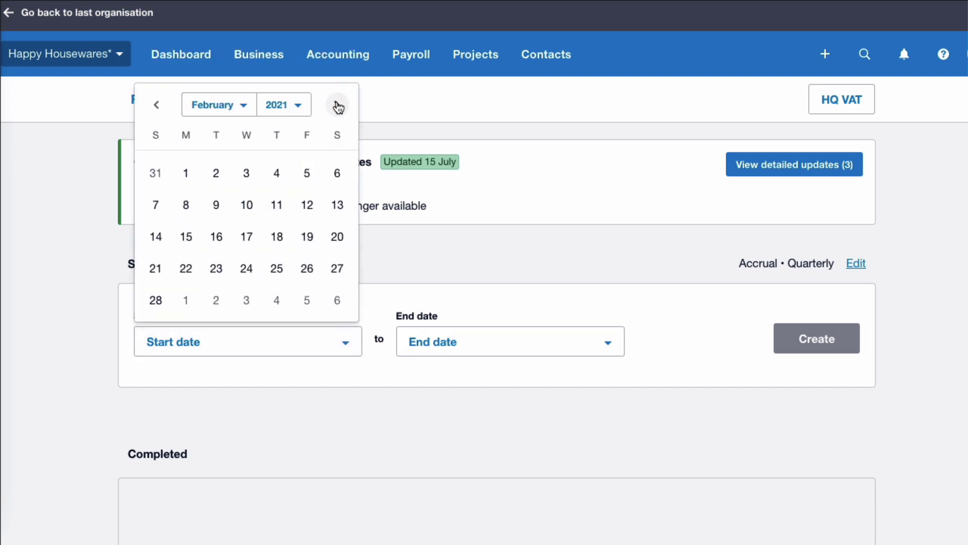
{"action": "left_click", "coordinate": [337, 106]}
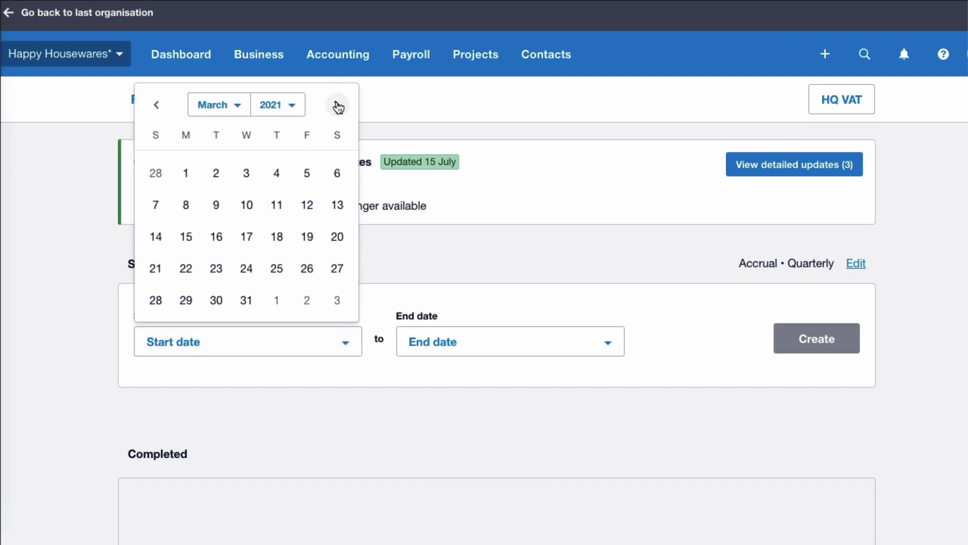
{"action": "left_click", "coordinate": [186, 174]}
{"action": "left_click", "coordinate": [610, 342]}
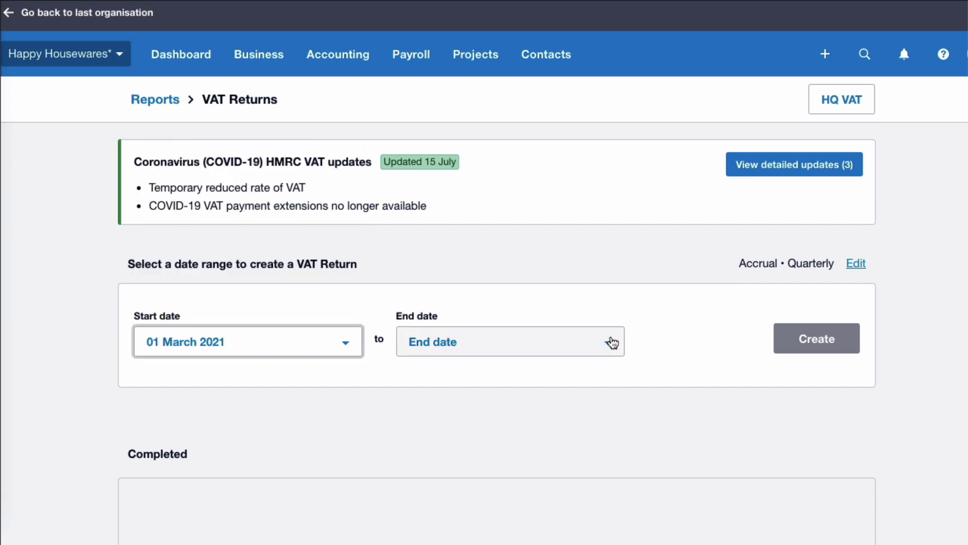
{"action": "left_click", "coordinate": [506, 300]}
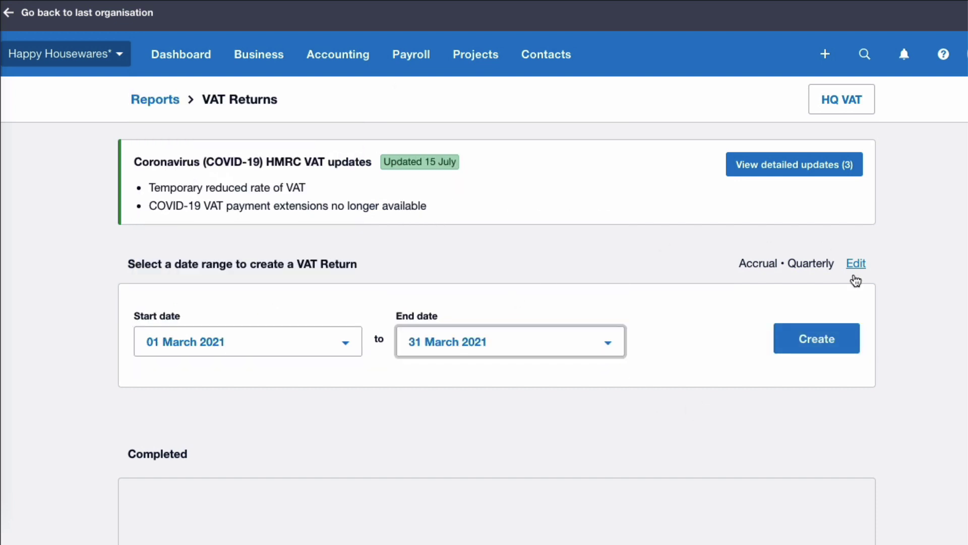
{"action": "left_click", "coordinate": [821, 340]}
{"action": "scroll", "coordinate": [819, 336], "scroll_direction": "down", "scroll_amount": 4}
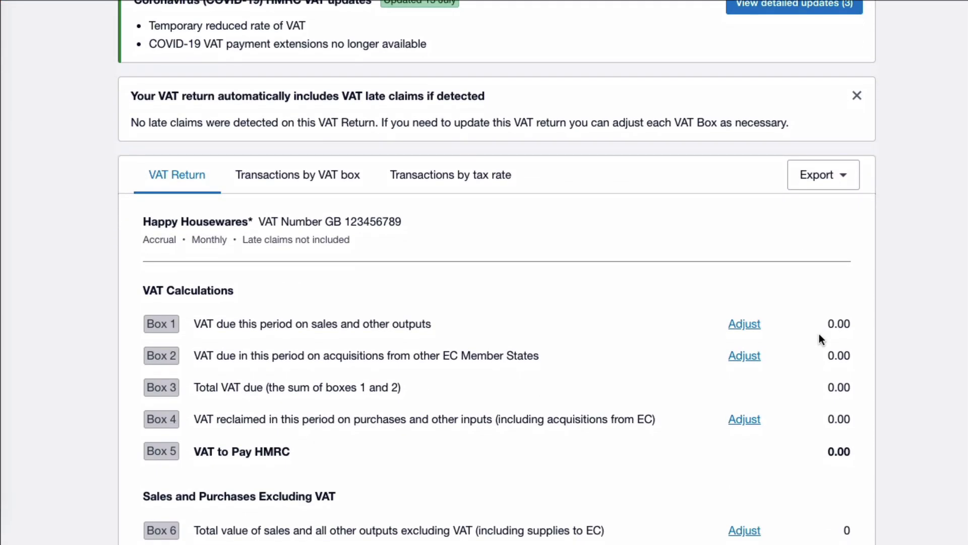
{"action": "scroll", "coordinate": [819, 339], "scroll_direction": "down", "scroll_amount": 1}
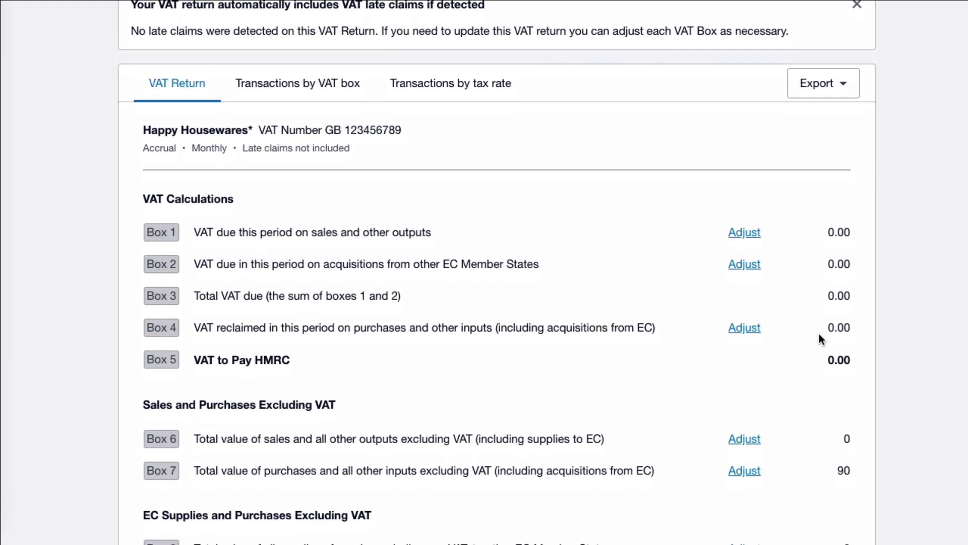
{"action": "scroll", "coordinate": [819, 334], "scroll_direction": "down", "scroll_amount": 2}
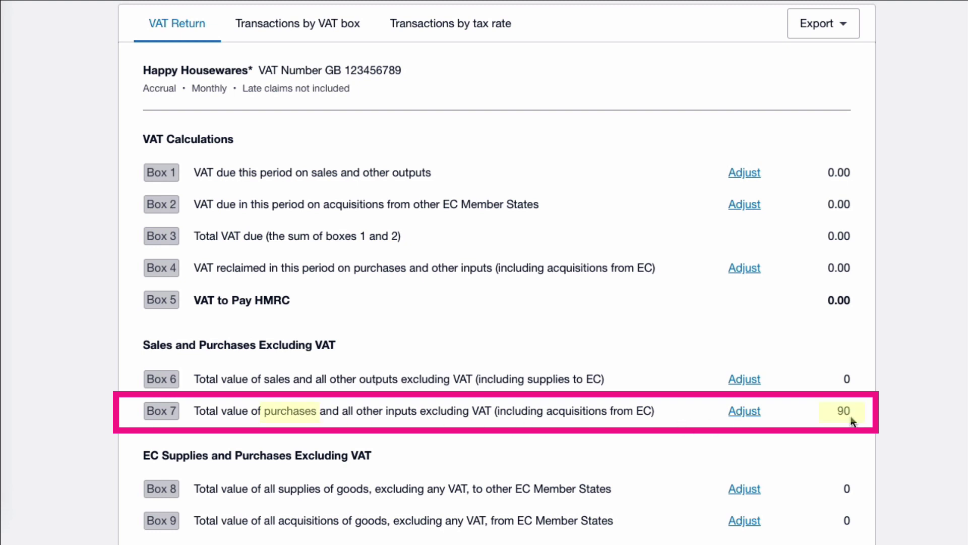
{"action": "scroll", "coordinate": [510, 170], "scroll_direction": "up", "scroll_amount": 2}
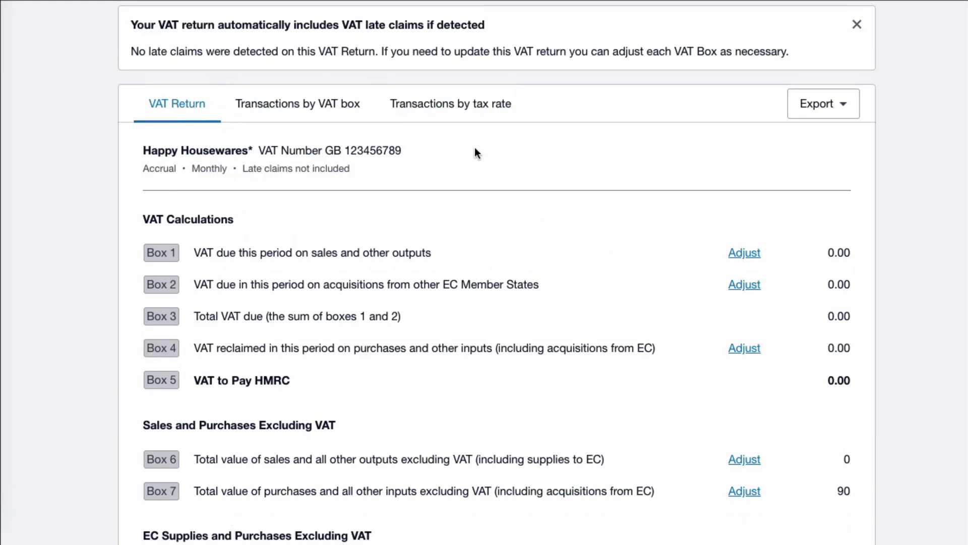
{"action": "left_click", "coordinate": [304, 104]}
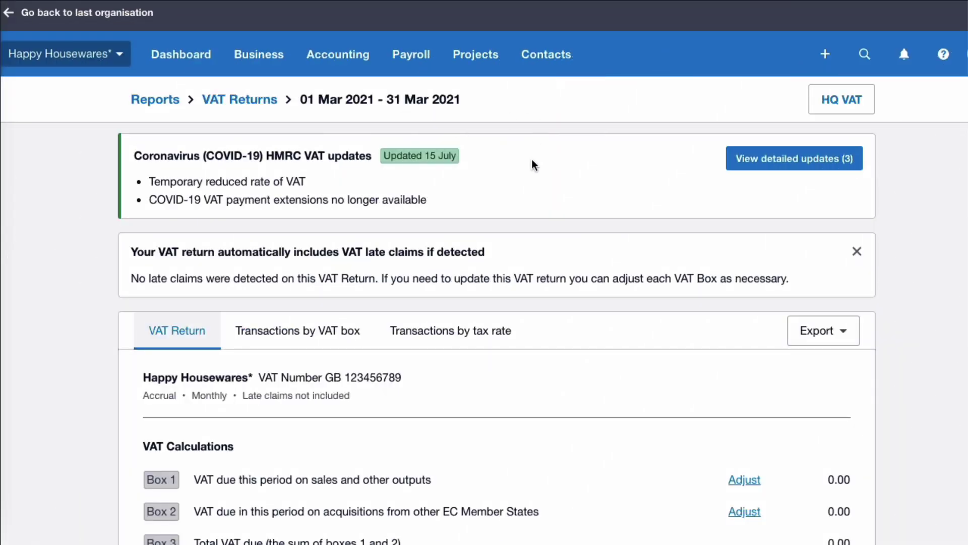
Open the Apply Postponed VAT Accounting (PVA) adjustments form from the bottom of the return.
{"action": "scroll", "coordinate": [533, 165], "scroll_direction": "down", "scroll_amount": 6}
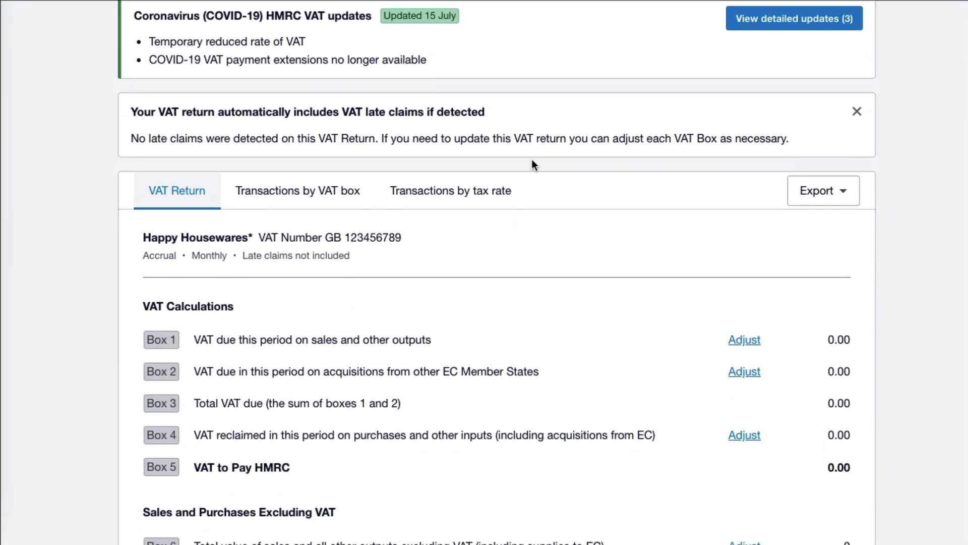
{"action": "scroll", "coordinate": [532, 165], "scroll_direction": "down", "scroll_amount": 3}
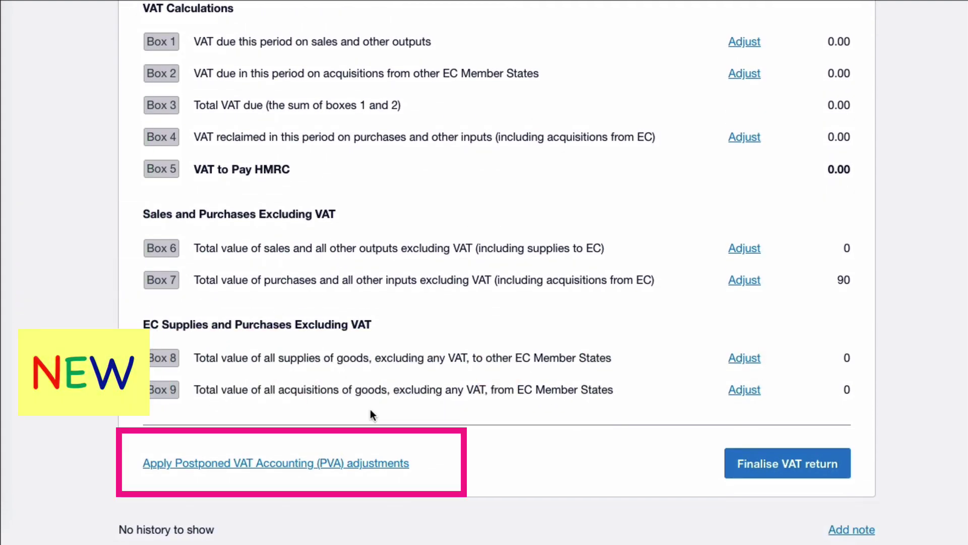
{"action": "left_click", "coordinate": [281, 463]}
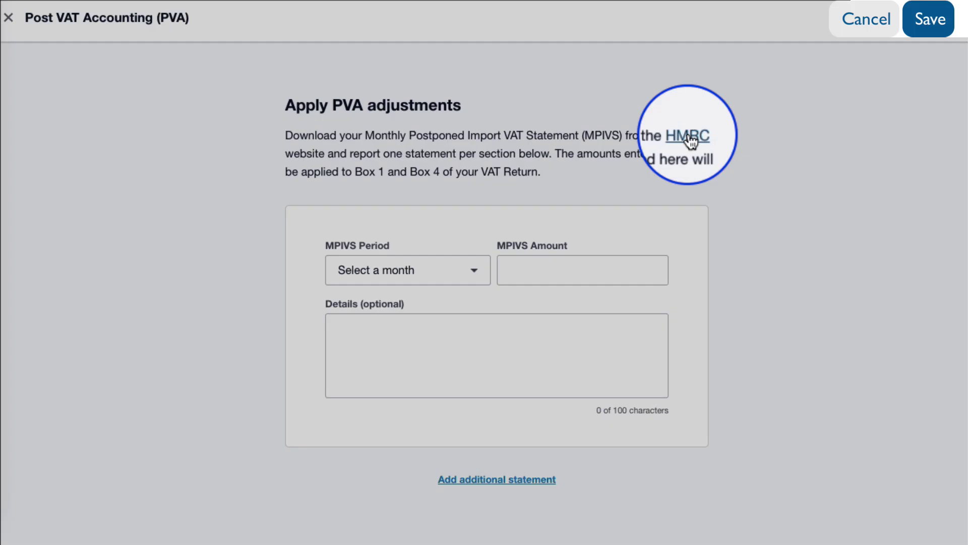
{"action": "left_click", "coordinate": [689, 137]}
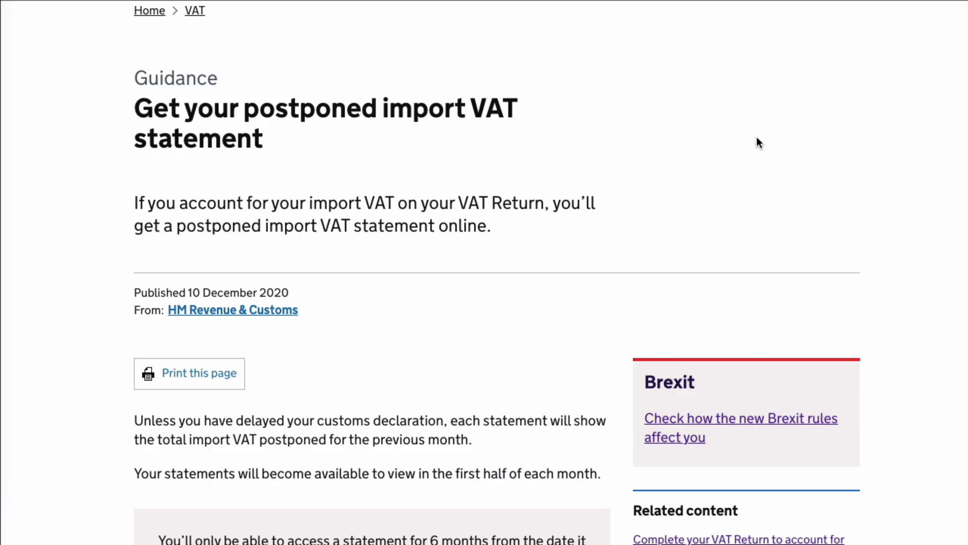
{"action": "scroll", "coordinate": [756, 142], "scroll_direction": "down", "scroll_amount": 5}
{"action": "scroll", "coordinate": [756, 142], "scroll_direction": "down", "scroll_amount": 3}
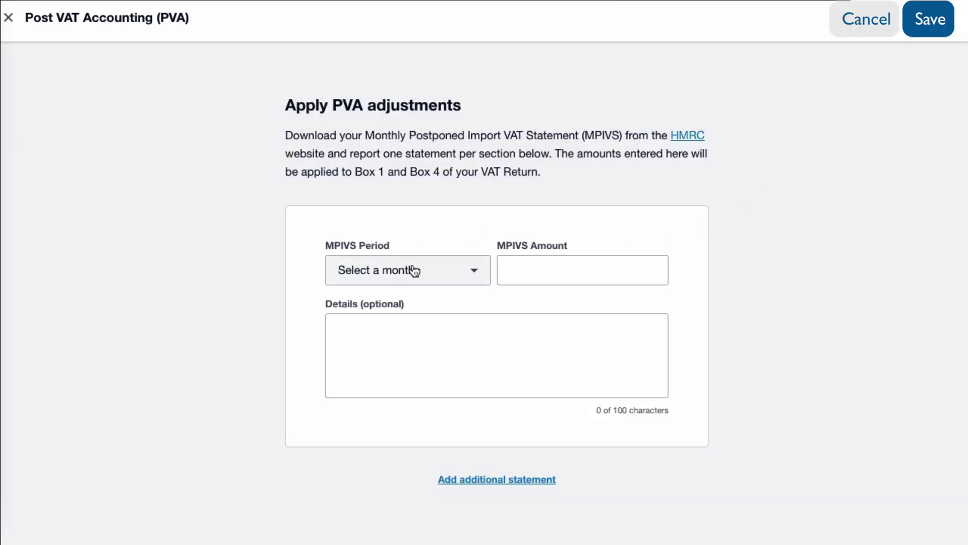
Enter MPIVS period March, amount 18 and details 'MPIVS Mar 21' in the PVA form.
{"action": "left_click", "coordinate": [477, 272]}
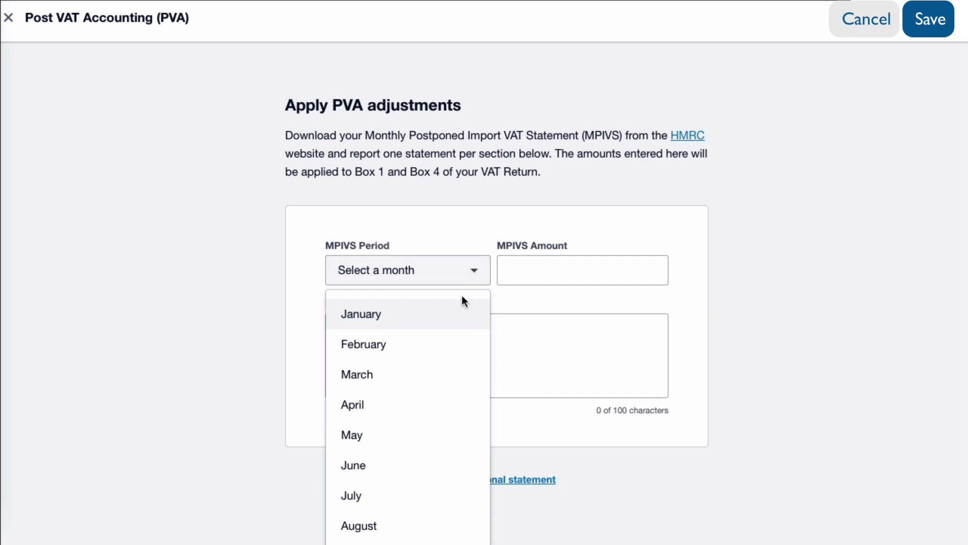
{"action": "left_click", "coordinate": [378, 374]}
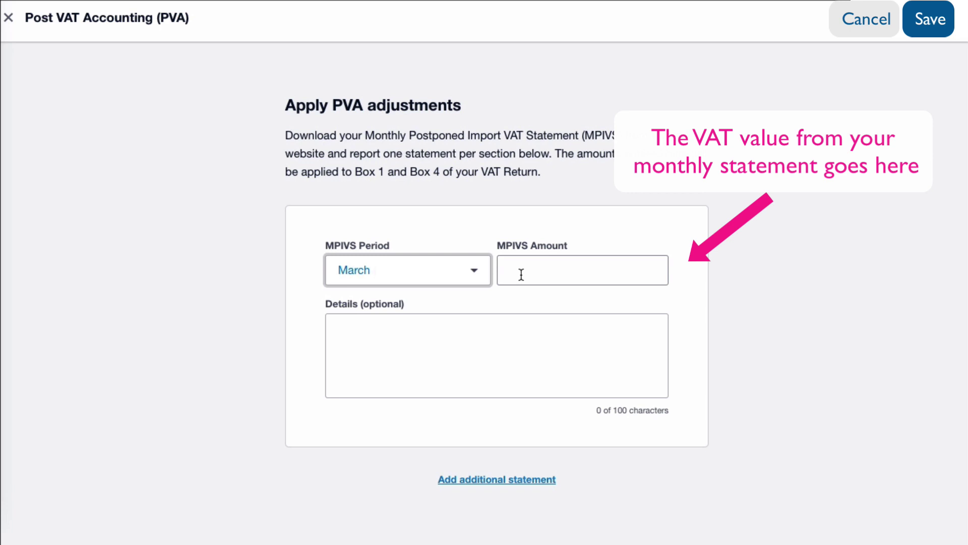
{"action": "left_click", "coordinate": [521, 274]}
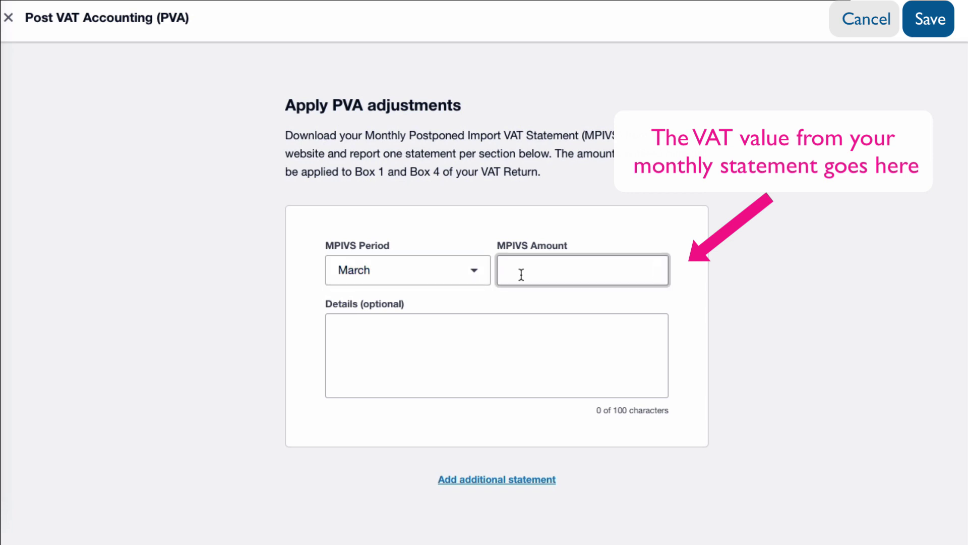
{"action": "type", "text": "18"}
{"action": "left_click", "coordinate": [351, 335]}
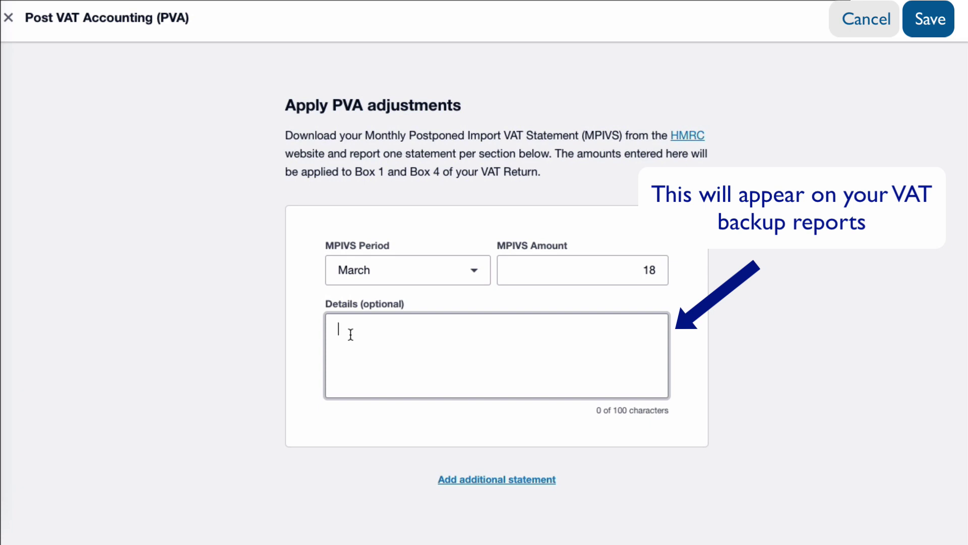
{"action": "type", "text": "MPIVS Mar 21"}
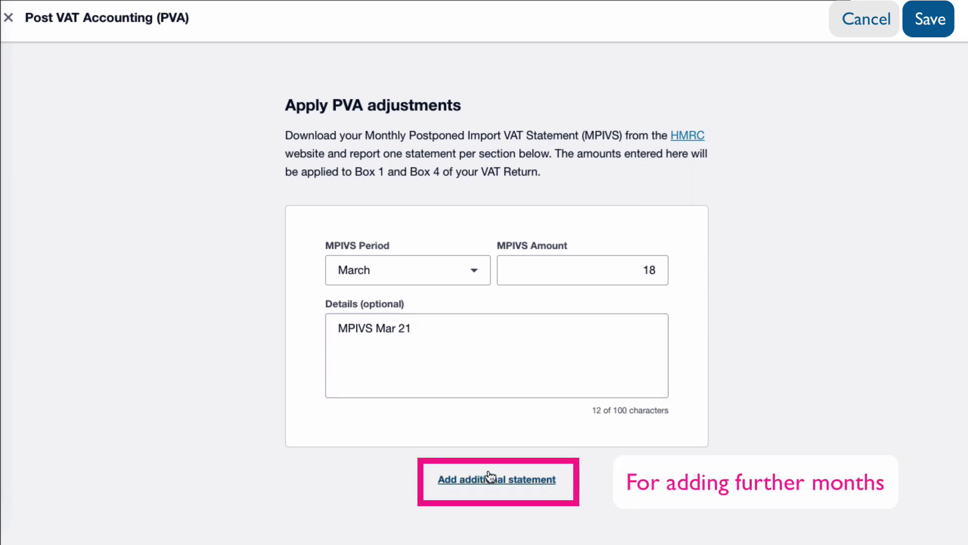
Save the PVA adjustment and check Boxes 1 and 4 at 18.00, Box 5 at 0.00.
{"action": "left_click", "coordinate": [919, 35]}
{"action": "scroll", "coordinate": [618, 149], "scroll_direction": "down", "scroll_amount": 3}
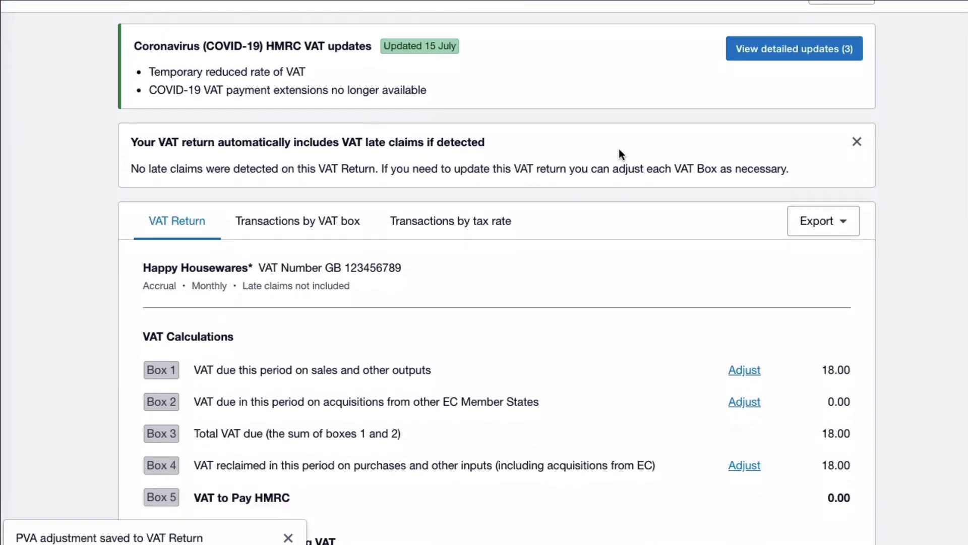
{"action": "scroll", "coordinate": [619, 148], "scroll_direction": "down", "scroll_amount": 3}
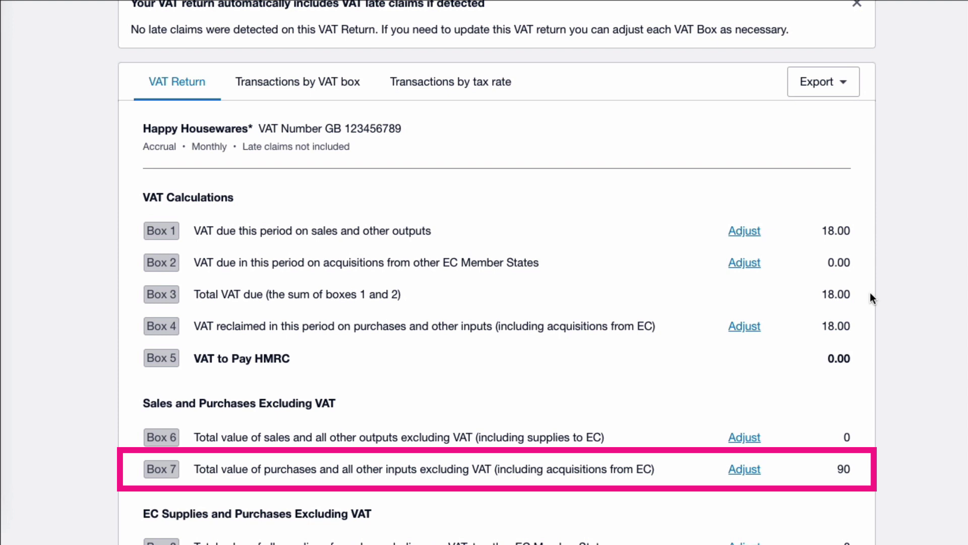
Review the transactions behind each VAT box, then return to the VAT return summary.
{"action": "scroll", "coordinate": [548, 123], "scroll_direction": "up", "scroll_amount": 1}
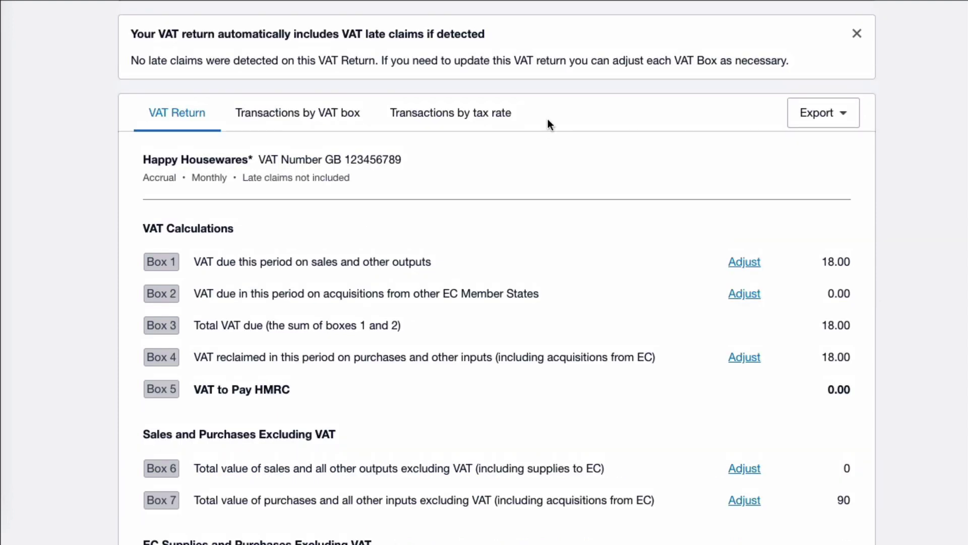
{"action": "left_click", "coordinate": [309, 80]}
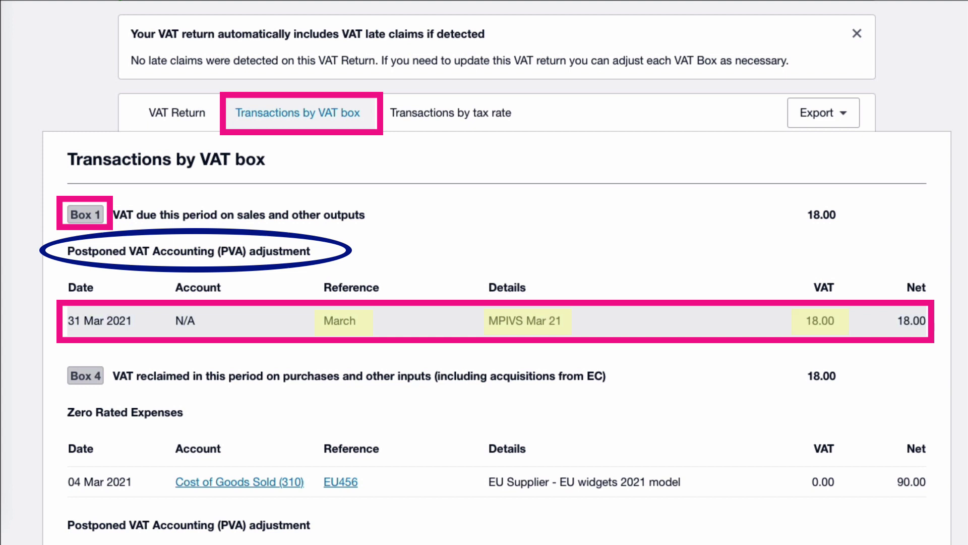
{"action": "scroll", "coordinate": [827, 295], "scroll_direction": "down", "scroll_amount": 3}
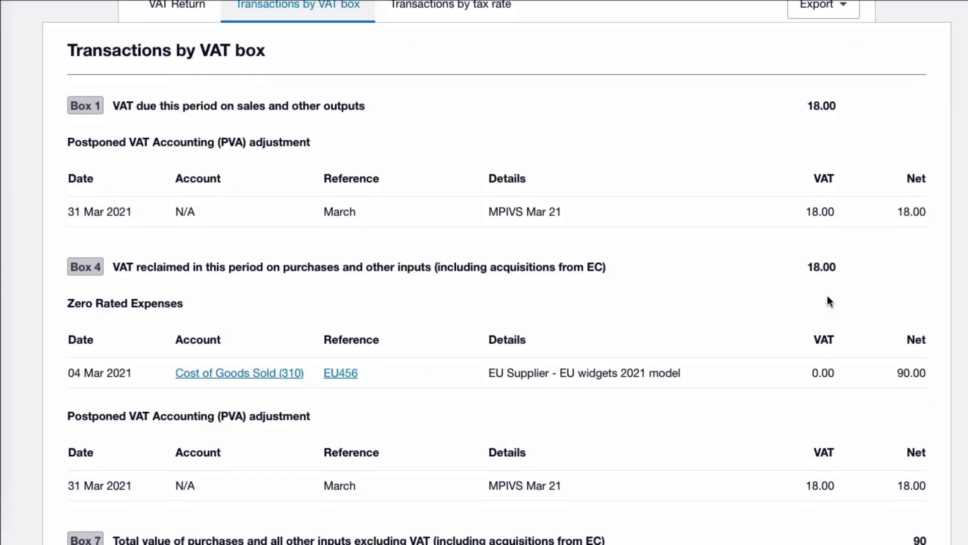
{"action": "scroll", "coordinate": [827, 295], "scroll_direction": "down", "scroll_amount": 2}
{"action": "scroll", "coordinate": [827, 295], "scroll_direction": "down", "scroll_amount": 1}
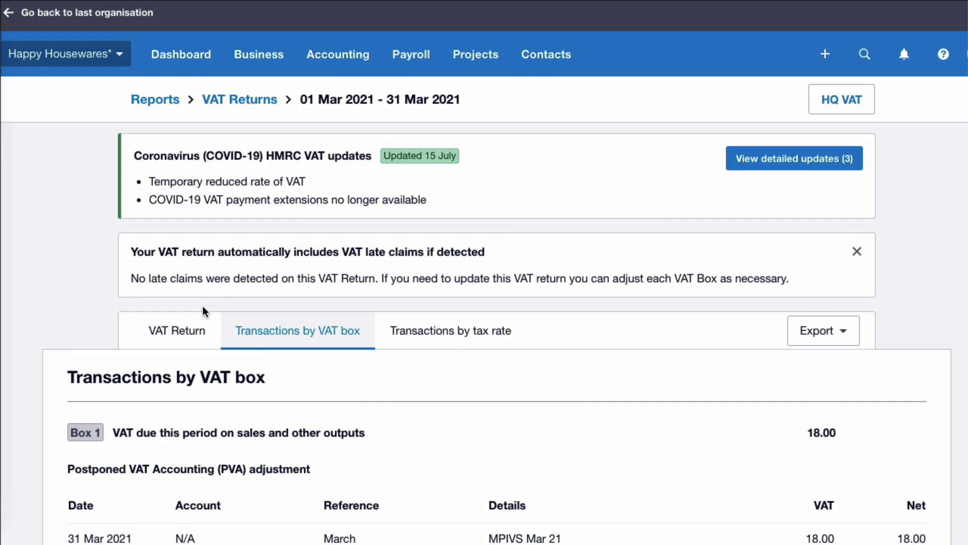
{"action": "left_click", "coordinate": [182, 328]}
{"action": "scroll", "coordinate": [562, 447], "scroll_direction": "down", "scroll_amount": 10}
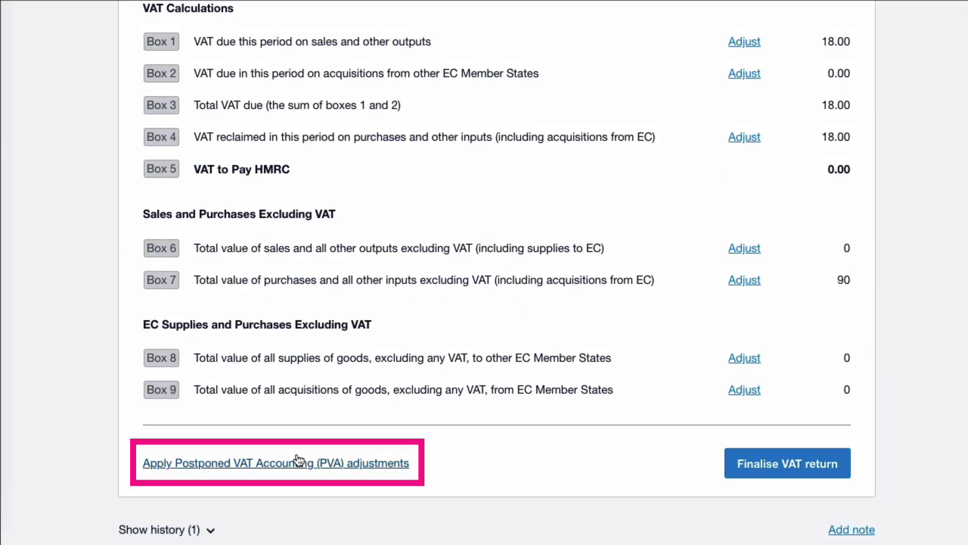
Apply and save a March PVA statement of -18 with details 'Correction'.
{"action": "left_click", "coordinate": [299, 460]}
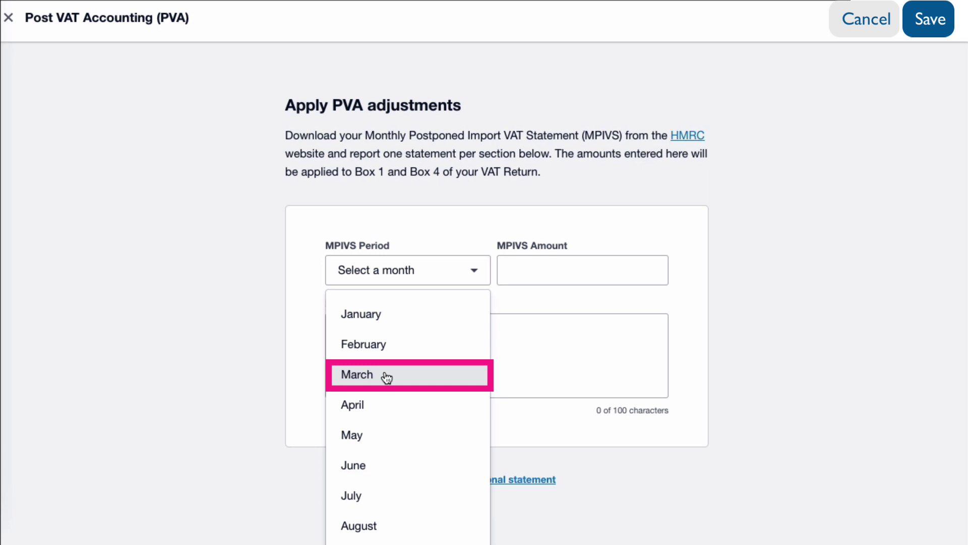
{"action": "left_click", "coordinate": [387, 377]}
{"action": "left_click", "coordinate": [519, 270]}
{"action": "type", "text": "-18"}
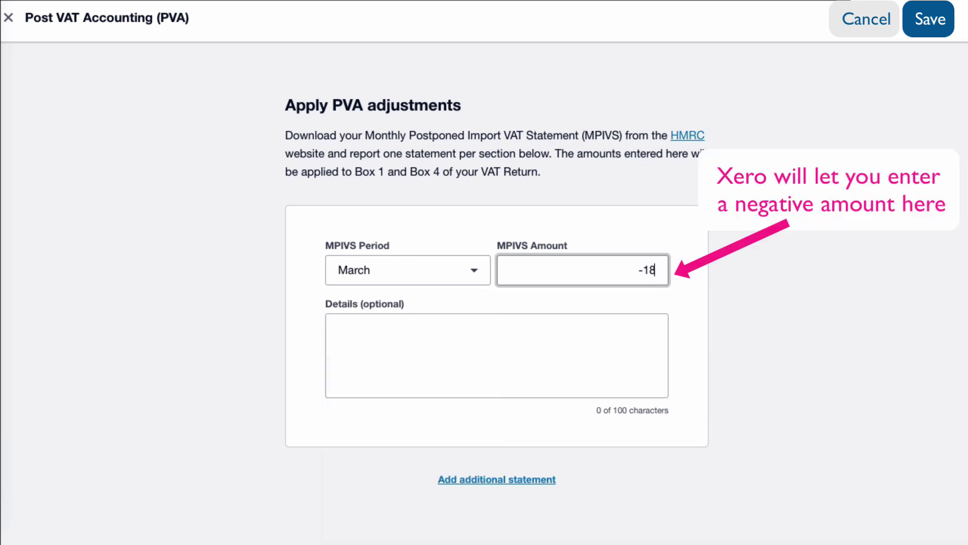
{"action": "key", "text": "Tab"}
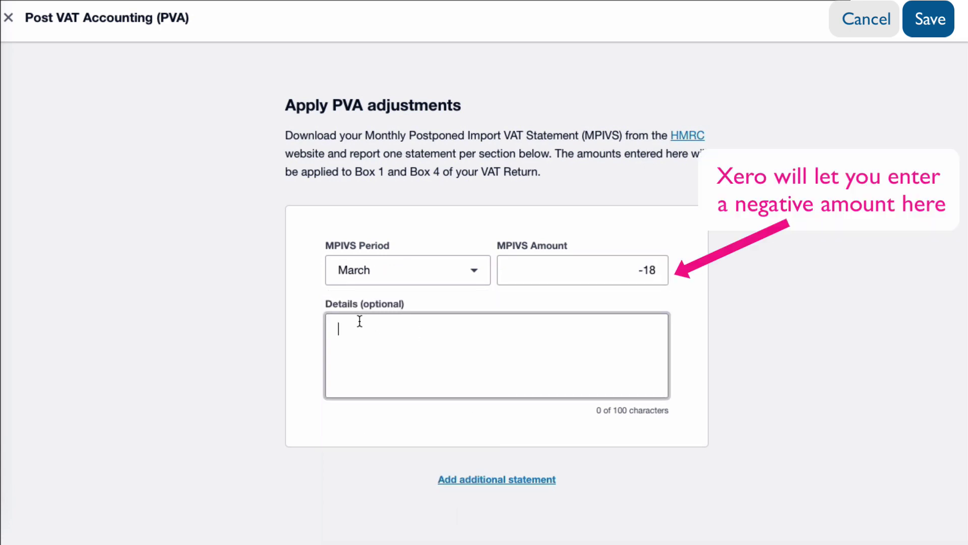
{"action": "type", "text": "Correction"}
{"action": "key", "text": "Tab"}
{"action": "left_click", "coordinate": [930, 22]}
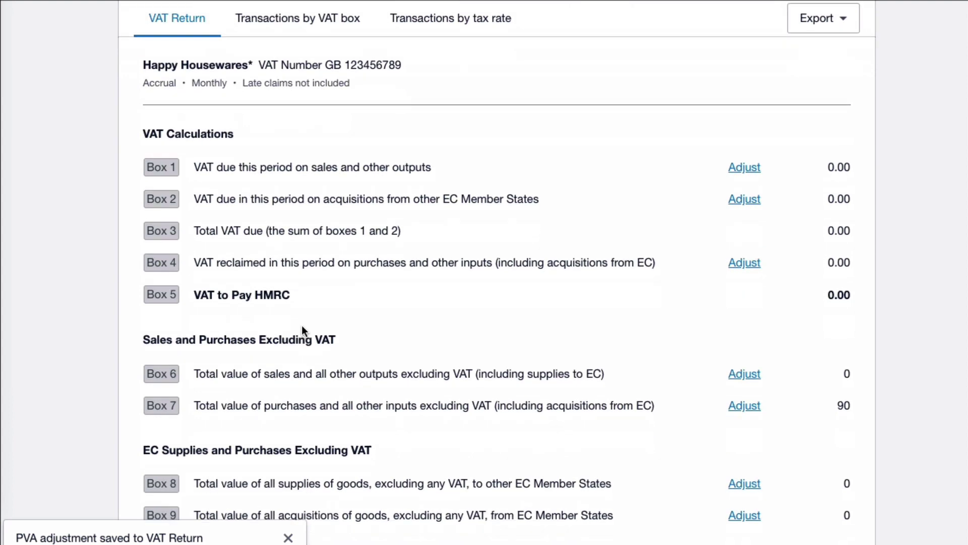
{"action": "scroll", "coordinate": [728, 249], "scroll_direction": "down", "scroll_amount": 2}
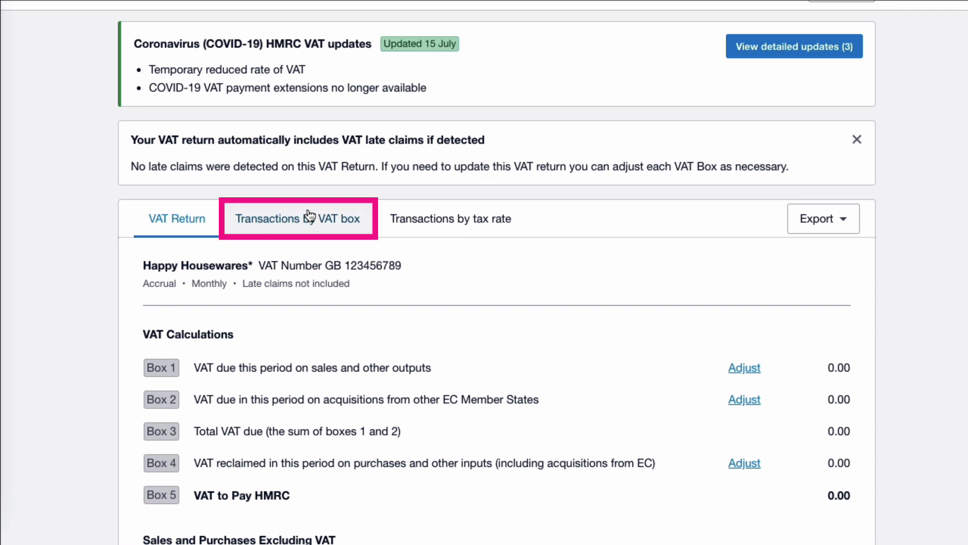
Check the transactions behind each VAT box after the March correction.
{"action": "left_click", "coordinate": [309, 217]}
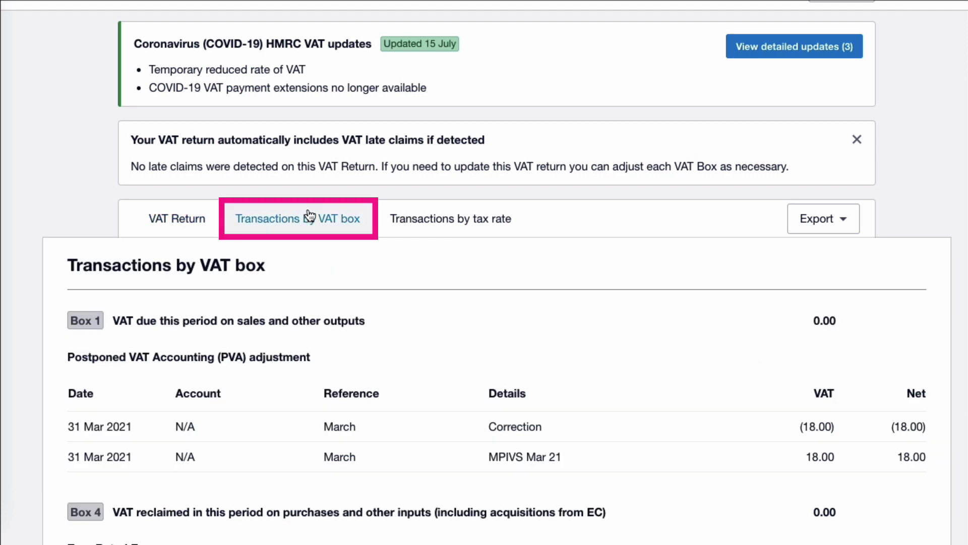
{"action": "scroll", "coordinate": [598, 317], "scroll_direction": "down", "scroll_amount": 2}
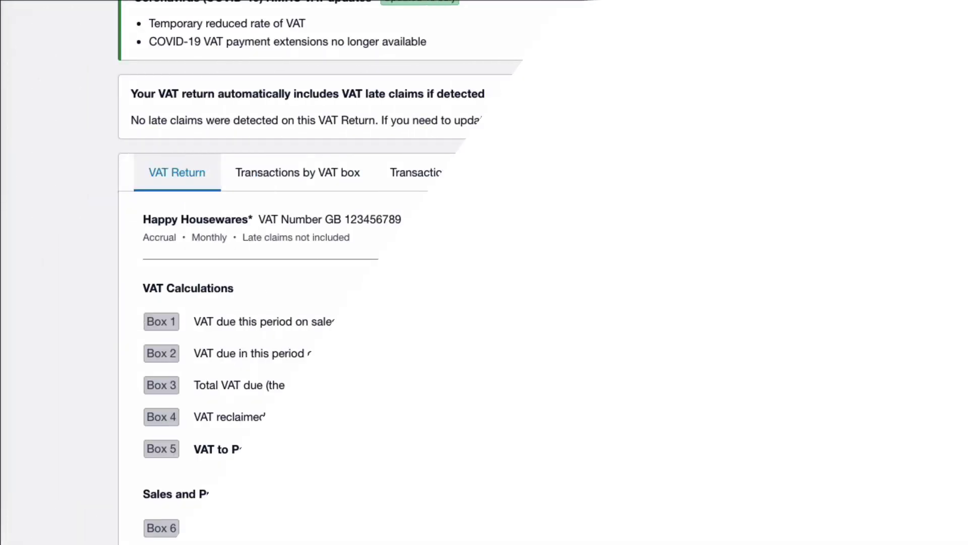
{"action": "scroll", "coordinate": [586, 229], "scroll_direction": "down", "scroll_amount": 3}
{"action": "scroll", "coordinate": [587, 229], "scroll_direction": "down", "scroll_amount": 2}
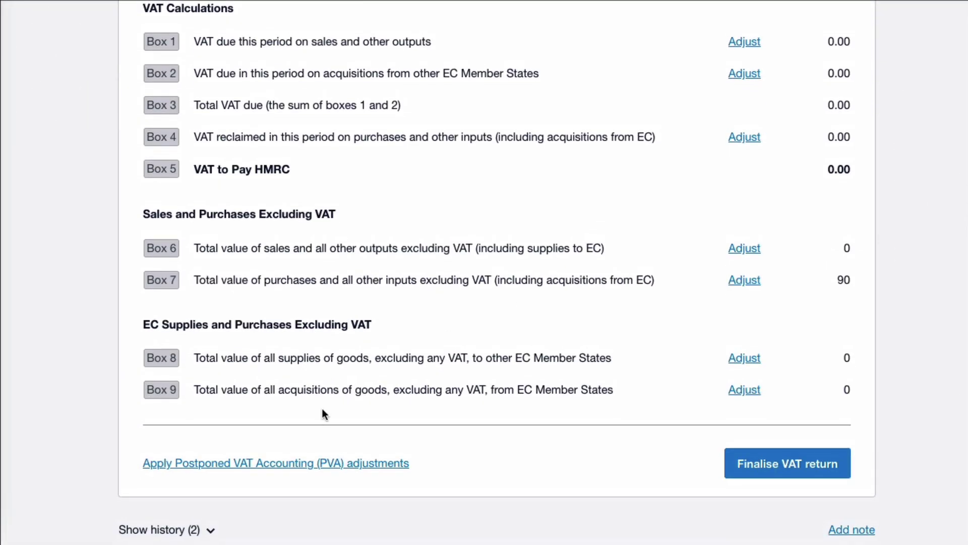
Reopen the PVA form and enter a January statement amount of 100.
{"action": "left_click", "coordinate": [277, 464]}
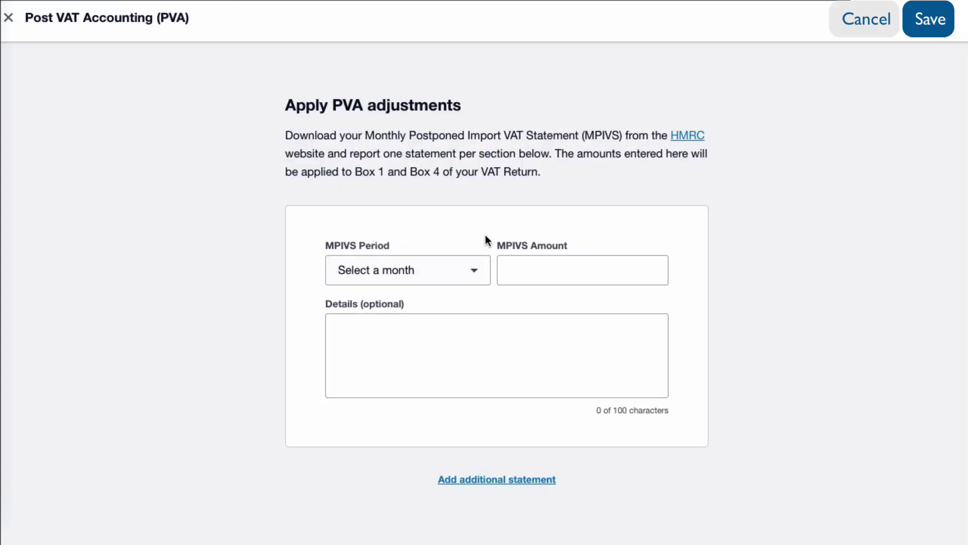
{"action": "left_click", "coordinate": [479, 270]}
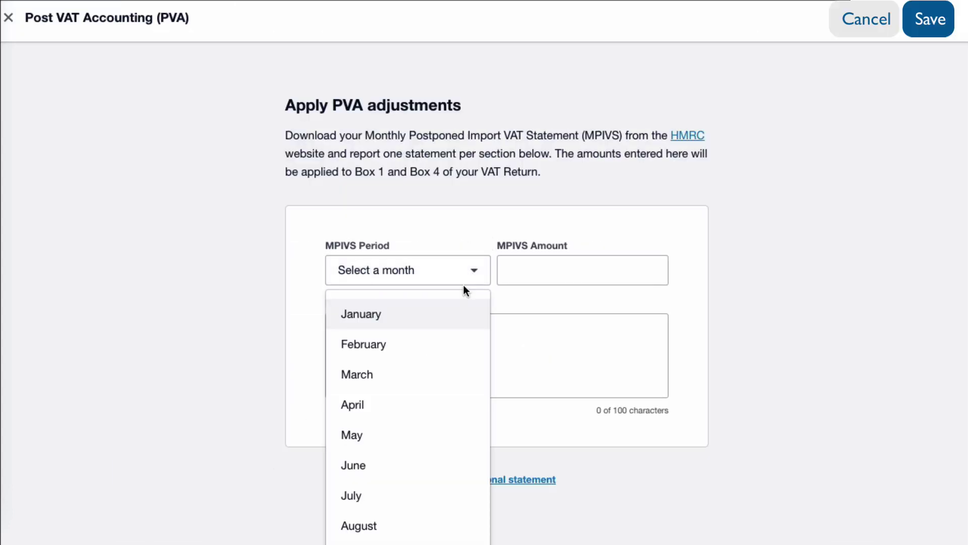
{"action": "left_click", "coordinate": [557, 258]}
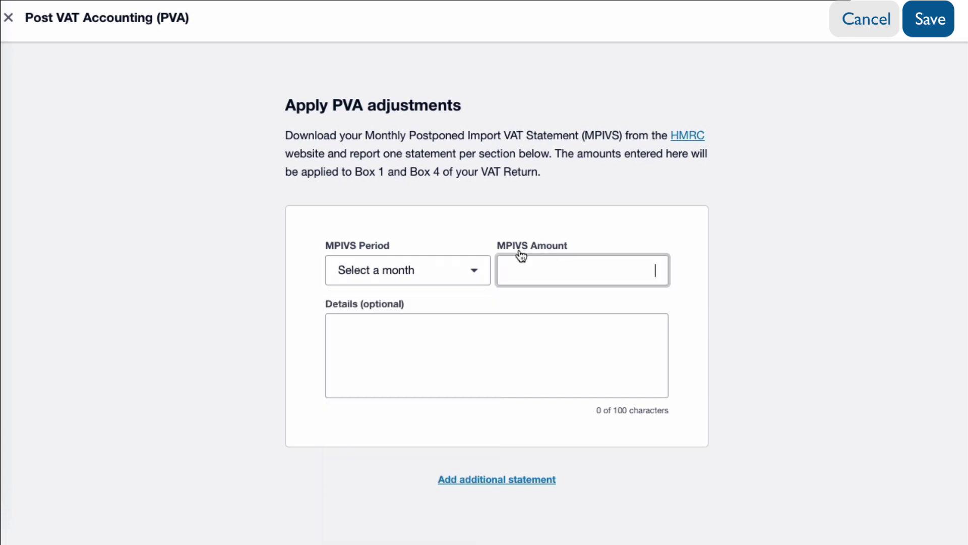
{"action": "left_click", "coordinate": [365, 327]}
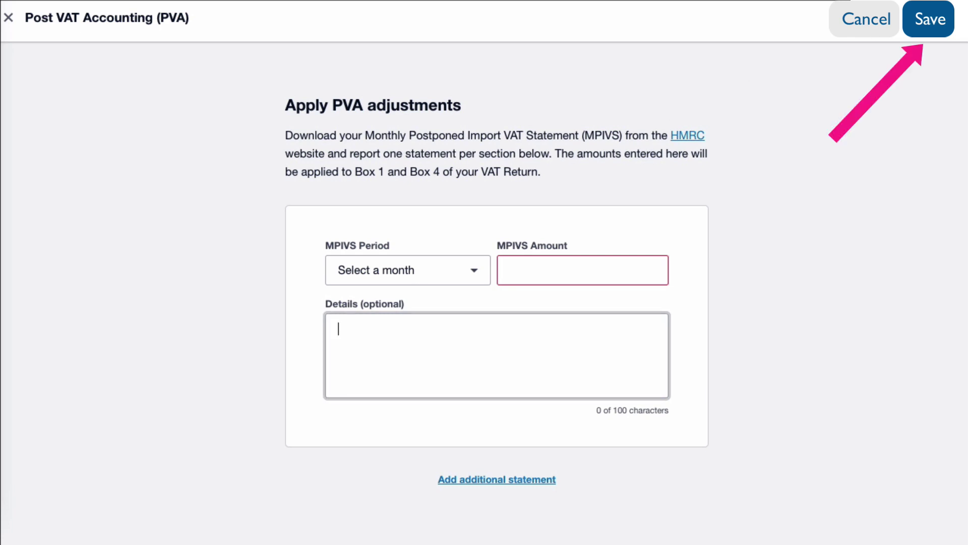
{"action": "left_click", "coordinate": [384, 270]}
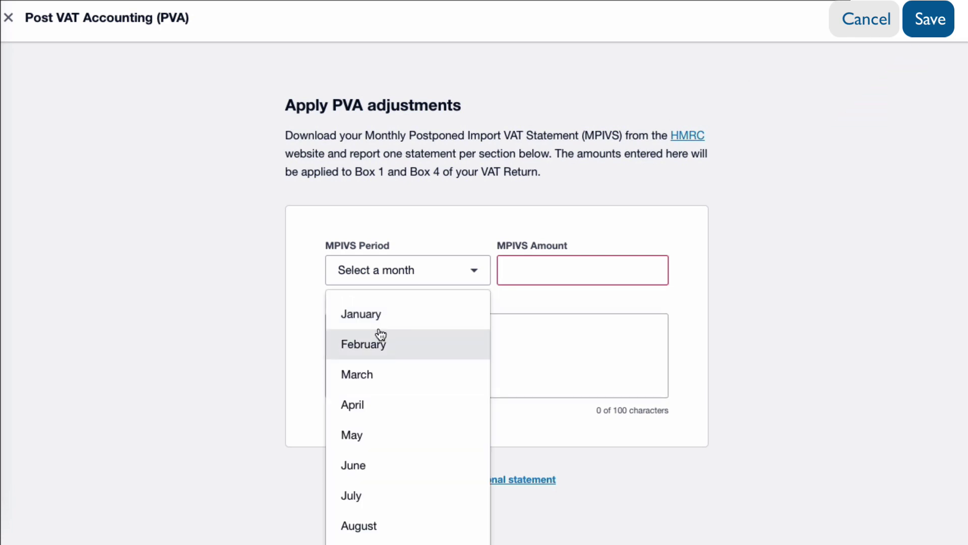
{"action": "left_click", "coordinate": [382, 315]}
{"action": "left_click", "coordinate": [519, 266]}
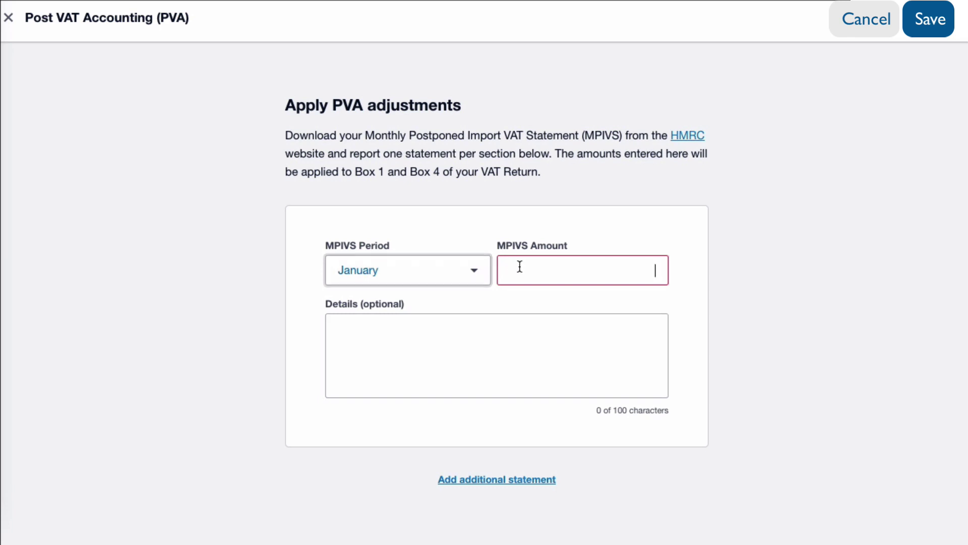
{"action": "type", "text": "100"}
{"action": "left_click", "coordinate": [391, 332]}
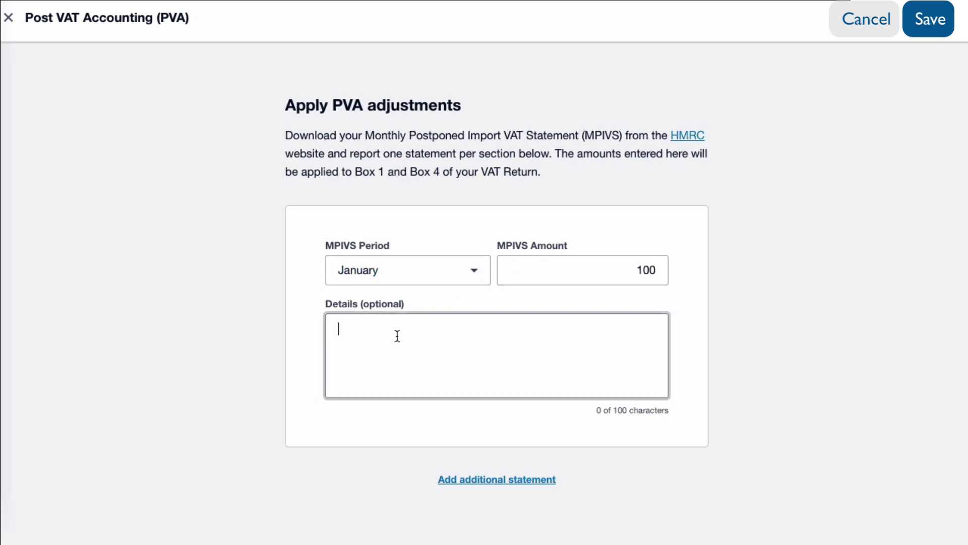
Add an additional statement for February with an amount of 200.
{"action": "left_click", "coordinate": [487, 480]}
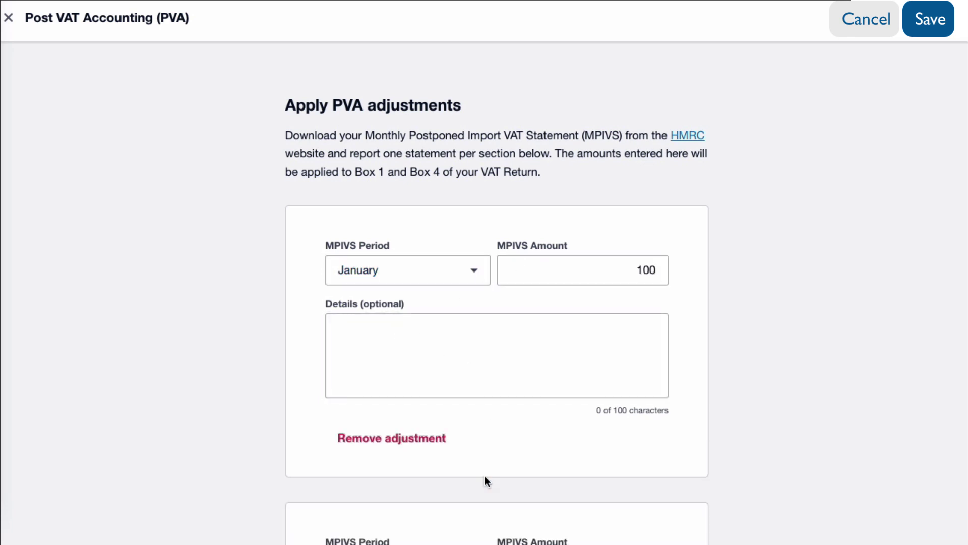
{"action": "scroll", "coordinate": [484, 476], "scroll_direction": "down", "scroll_amount": 3}
{"action": "left_click", "coordinate": [468, 388]}
{"action": "left_click", "coordinate": [386, 53]}
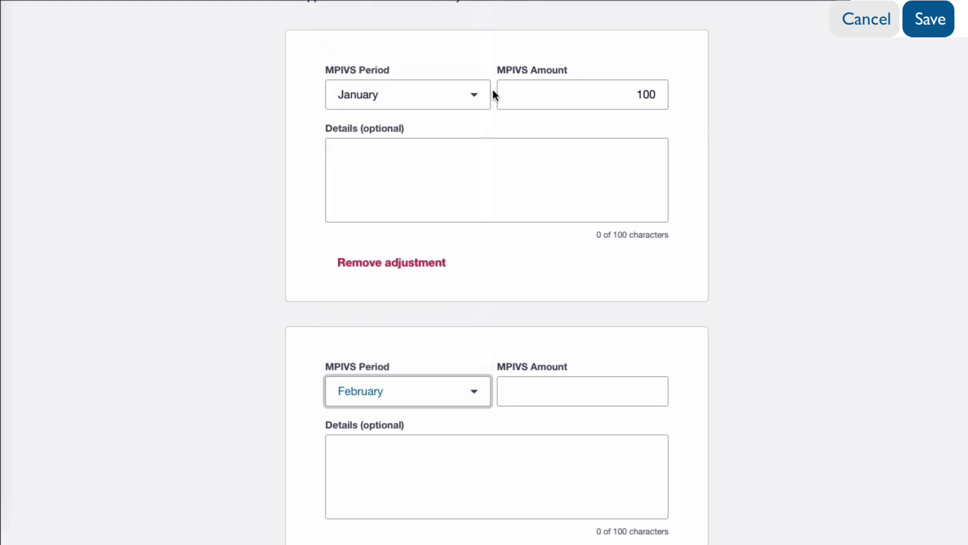
{"action": "left_click", "coordinate": [535, 387]}
{"action": "type", "text": "200"}
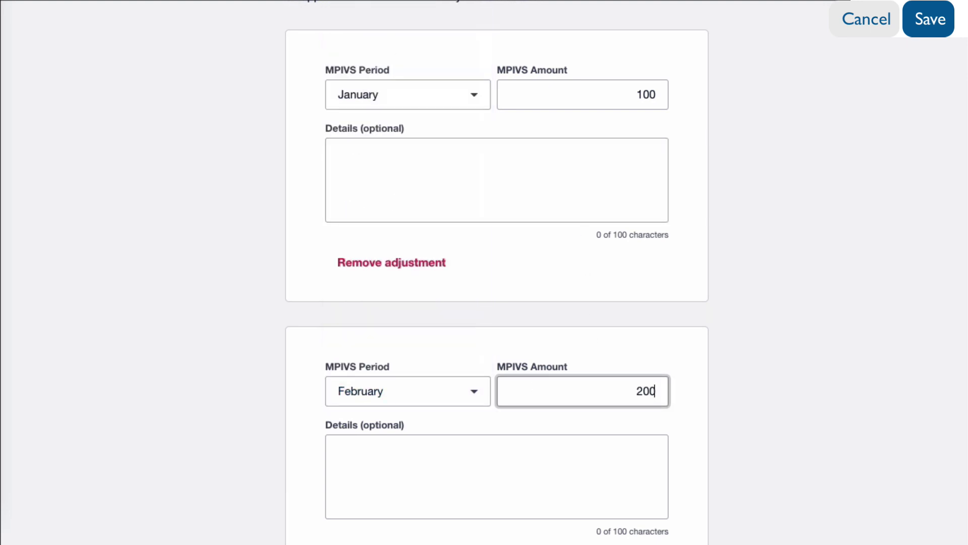
{"action": "left_click", "coordinate": [791, 294]}
Review the PVA entries behind Box 1 and Box 4, now at 200.00.
{"action": "scroll", "coordinate": [792, 294], "scroll_direction": "down", "scroll_amount": 1}
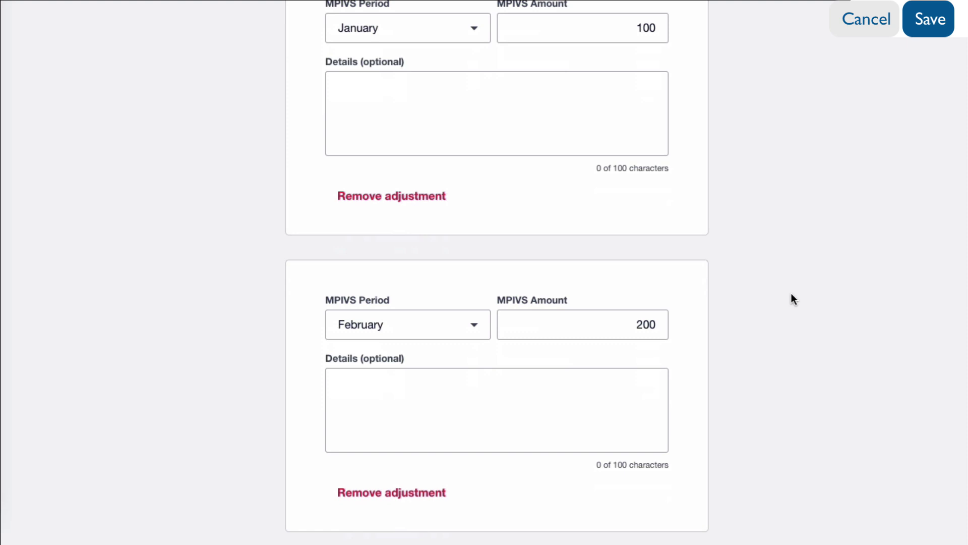
{"action": "scroll", "coordinate": [742, 341], "scroll_direction": "up", "scroll_amount": 4}
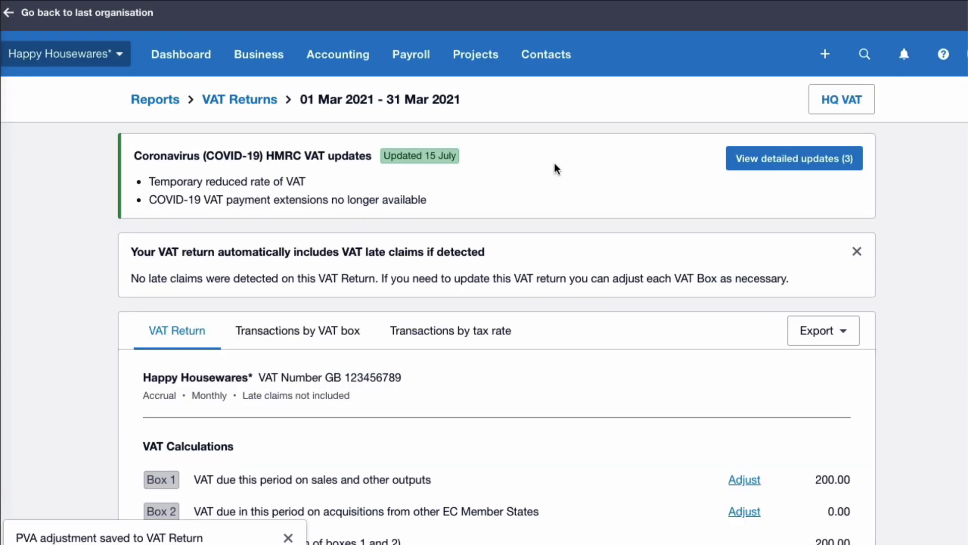
{"action": "scroll", "coordinate": [555, 163], "scroll_direction": "down", "scroll_amount": 5}
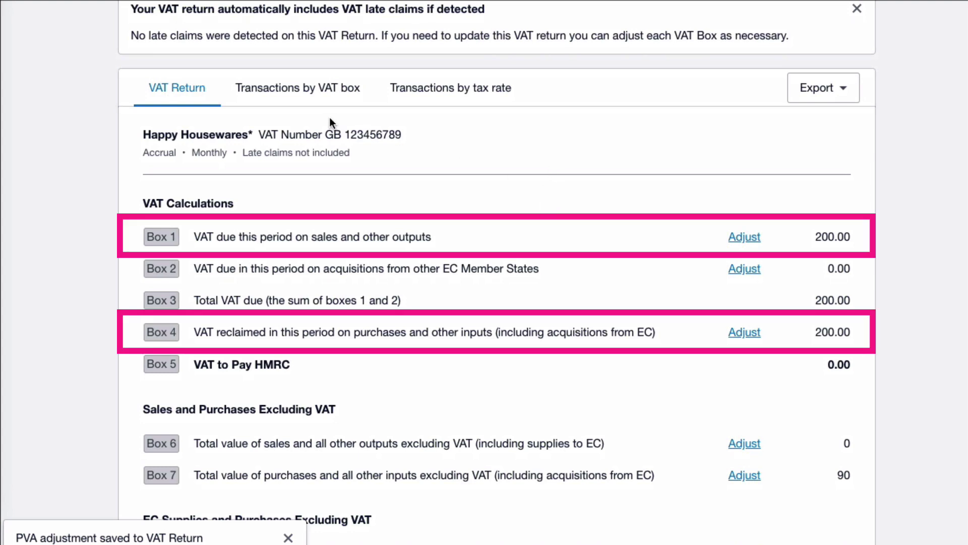
{"action": "left_click", "coordinate": [318, 87]}
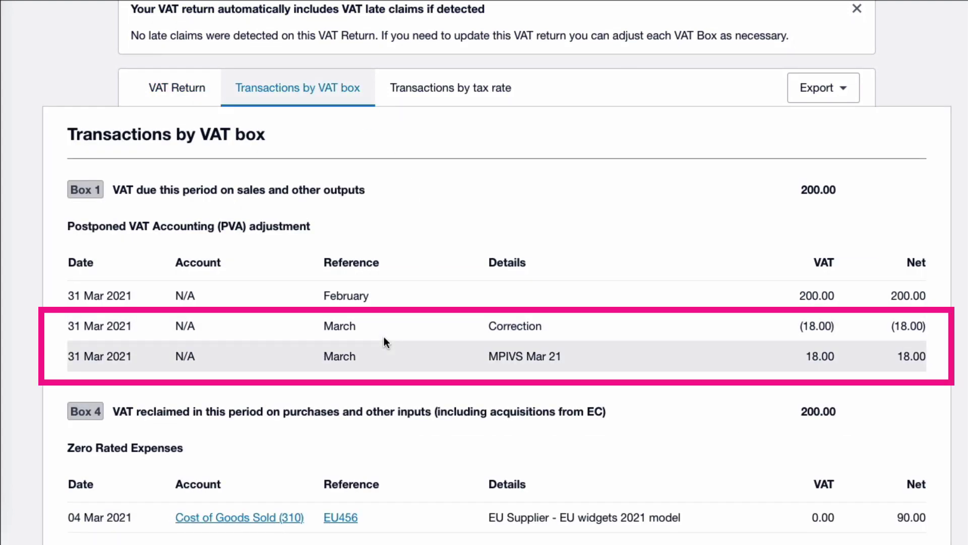